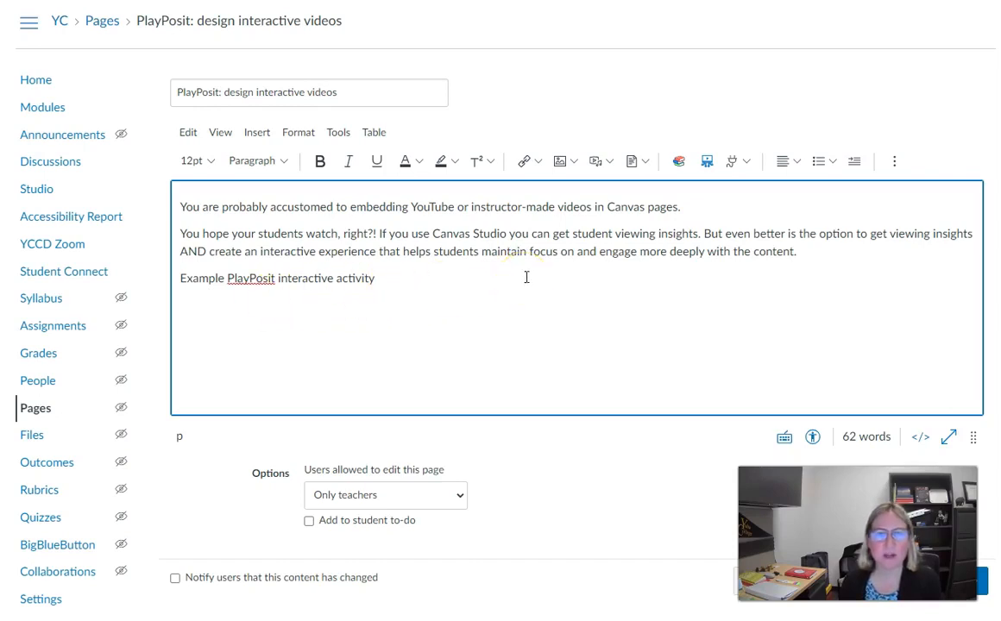
Launch PlayPosit from the page editor's Apps dropdown to embed content
left_click(740, 164)
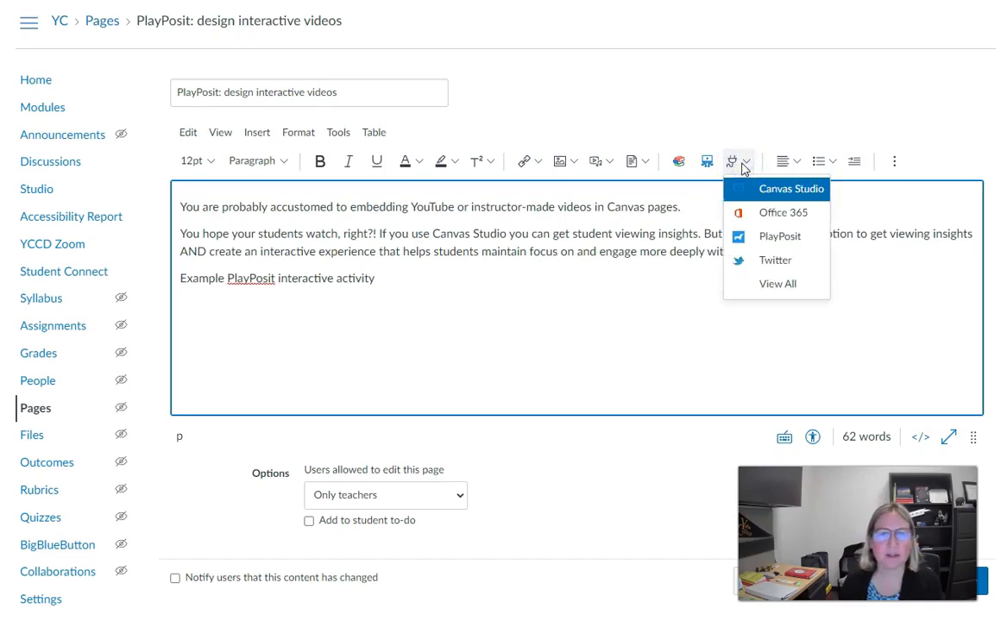
left_click(763, 236)
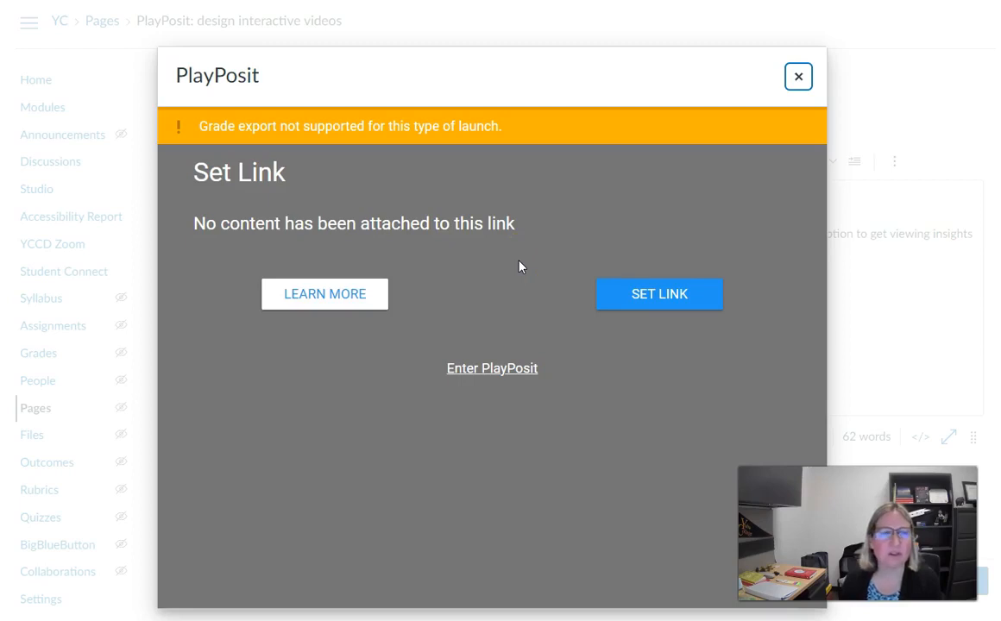
Link the 'Teaching Tip: Designing Online Lectures and Recorded Presentations' bulb as a Self Paced 800×600 embed
left_click(483, 369)
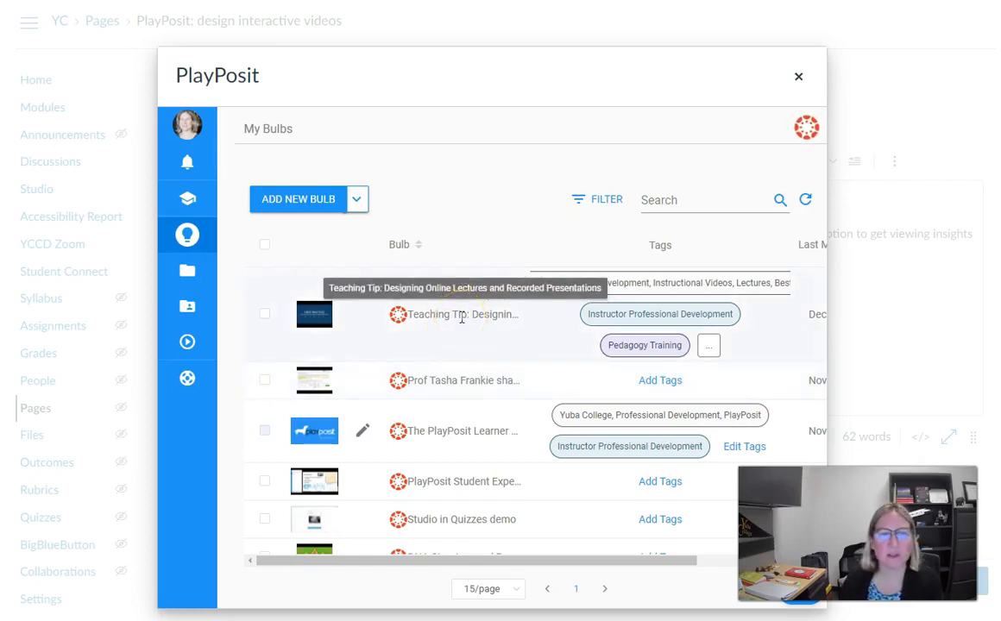
left_click(398, 321)
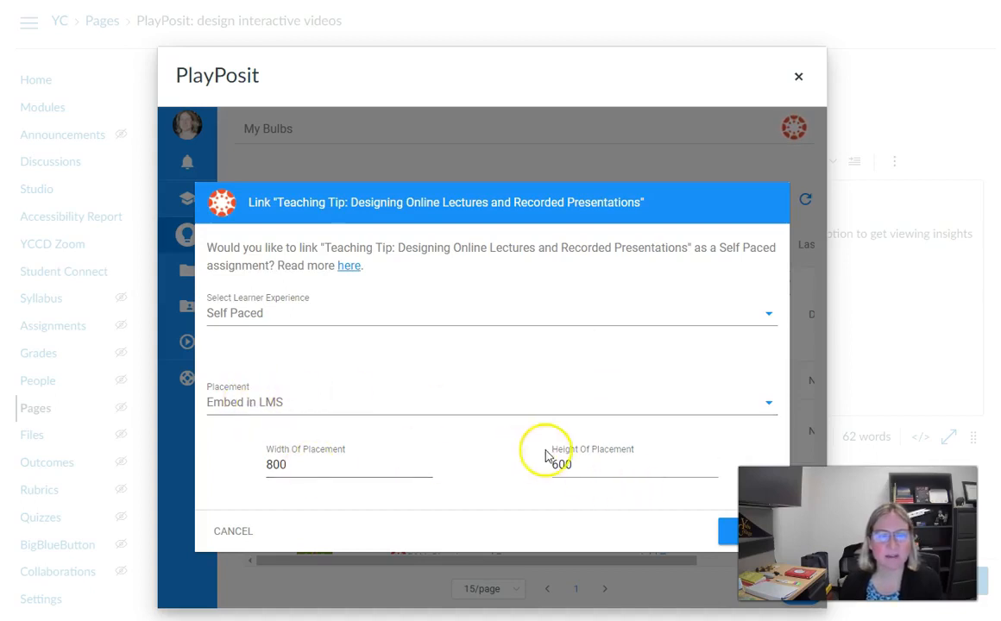
left_click(725, 535)
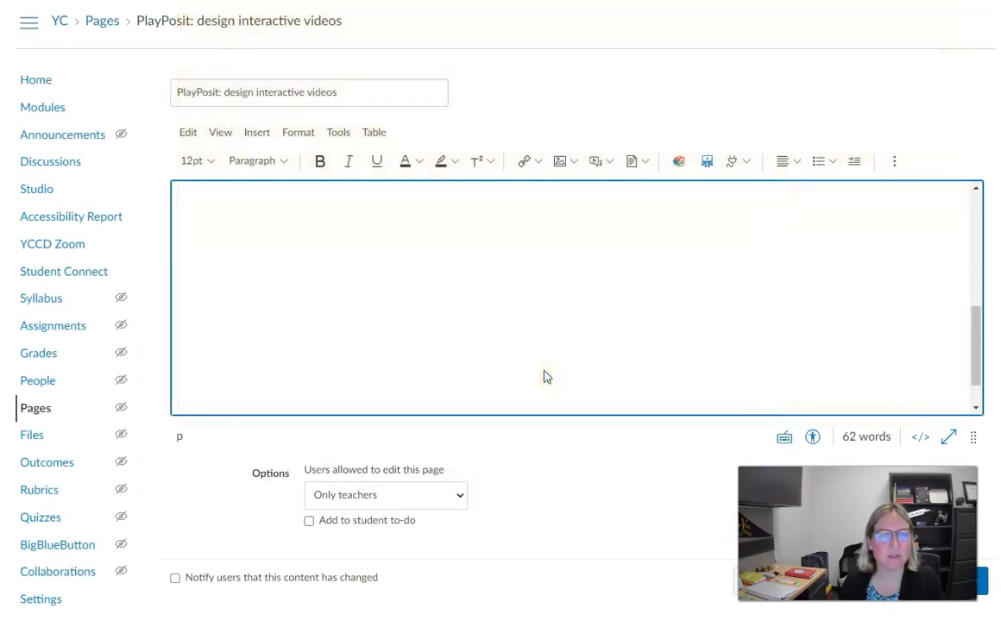
Save the page with the embedded Teaching Tip bulb and switch to Student View
left_click(983, 587)
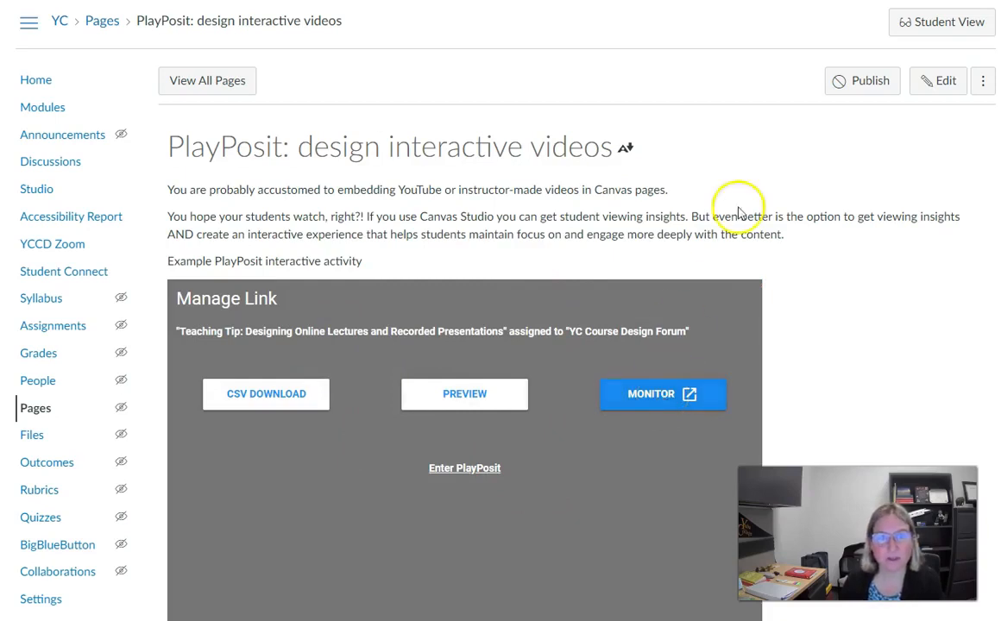
left_click(927, 29)
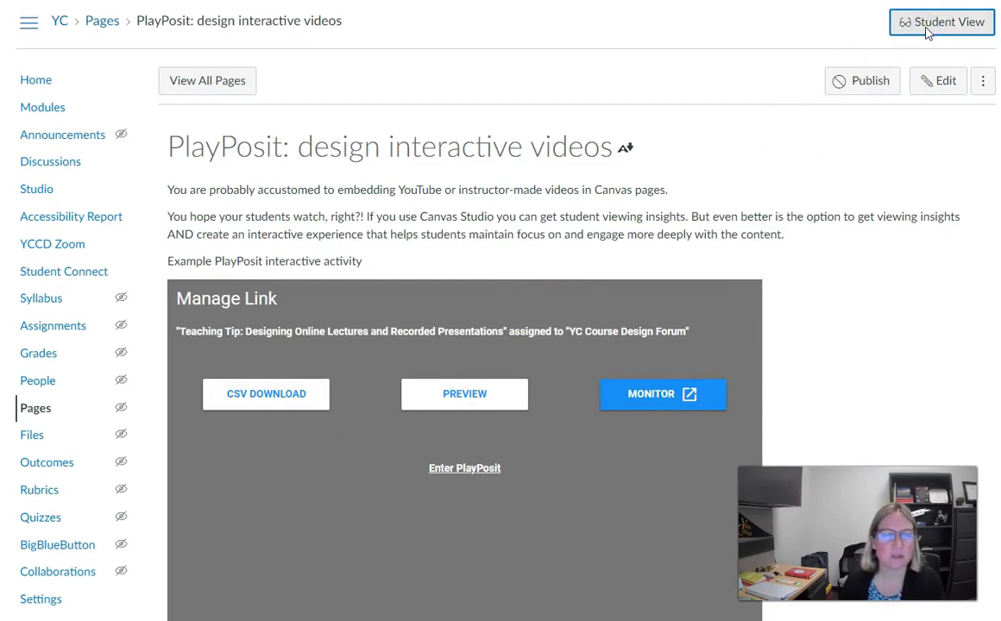
Publish the page, then play the embedded PlayPosit lecture video as the test student
left_click(701, 235)
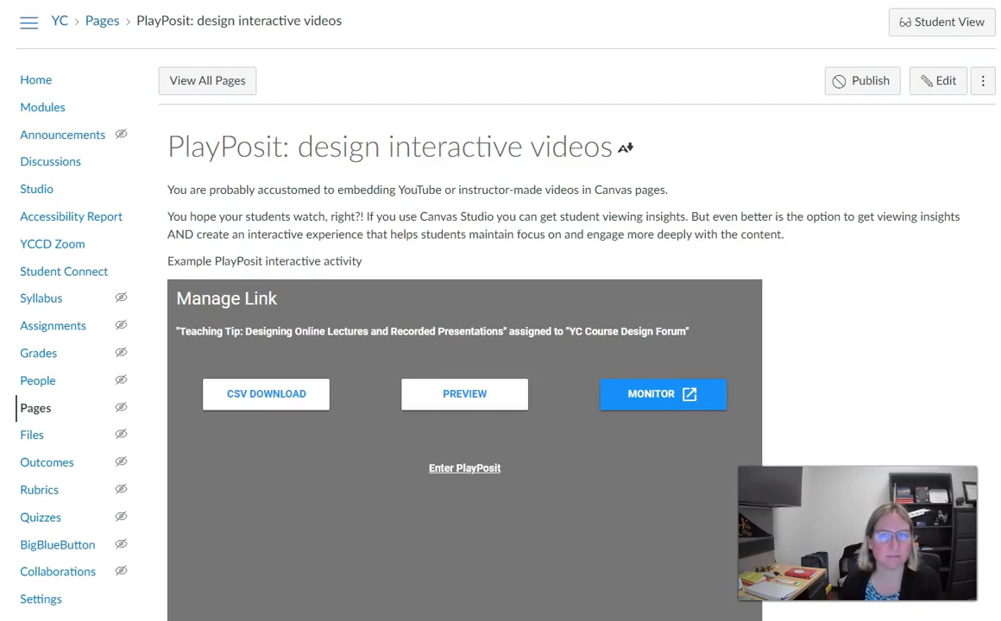
left_click(859, 83)
left_click(934, 35)
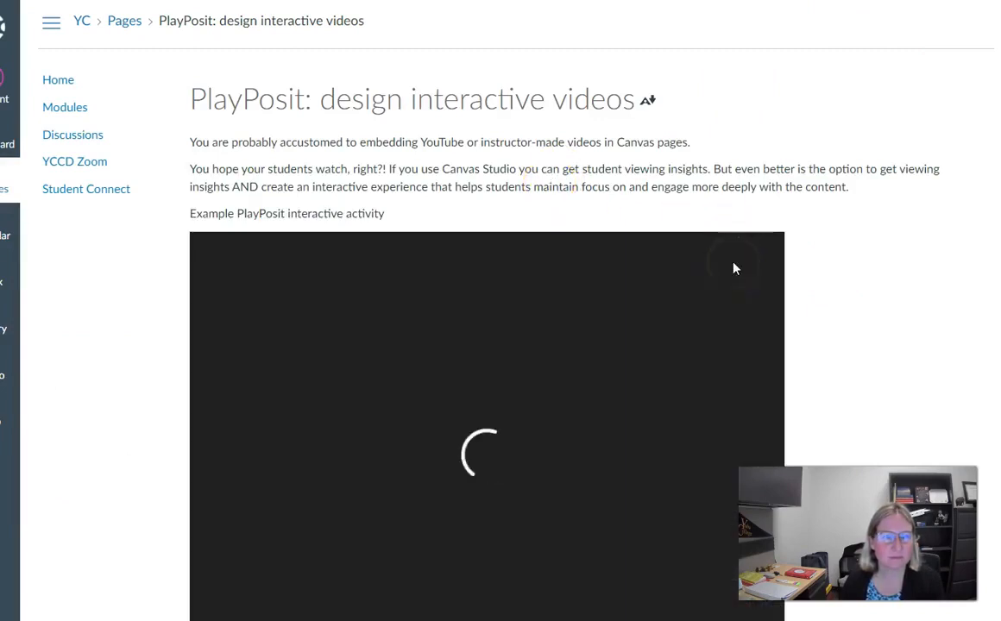
left_click(641, 293)
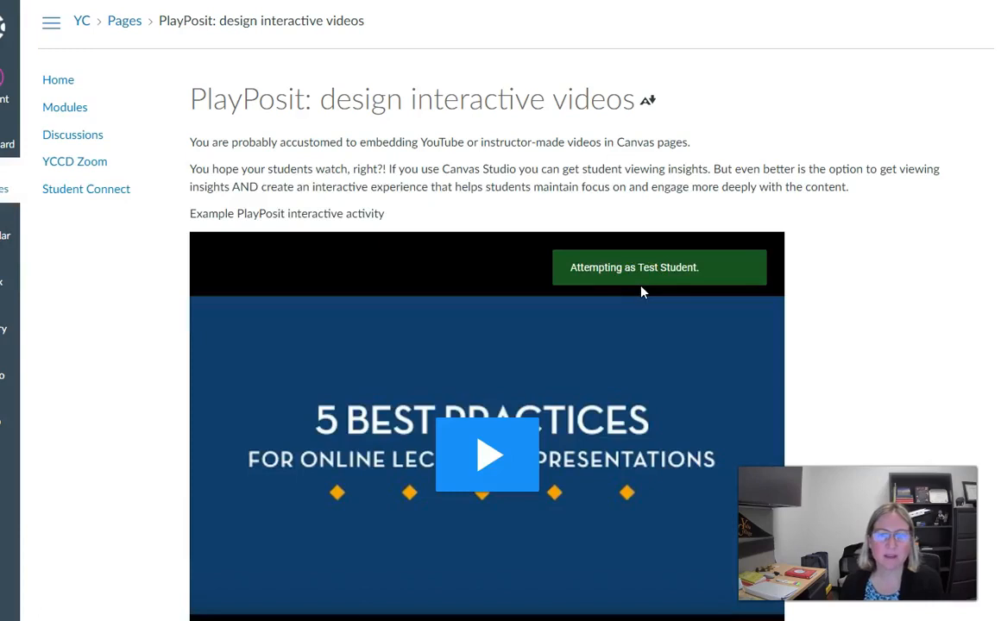
left_click(820, 288)
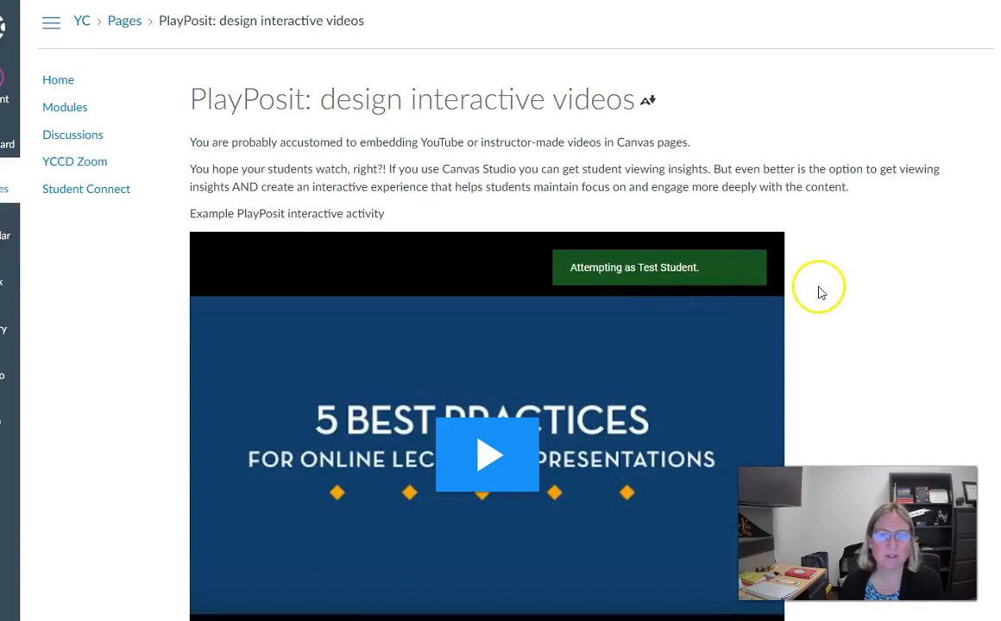
scroll(822, 293, "down", 3)
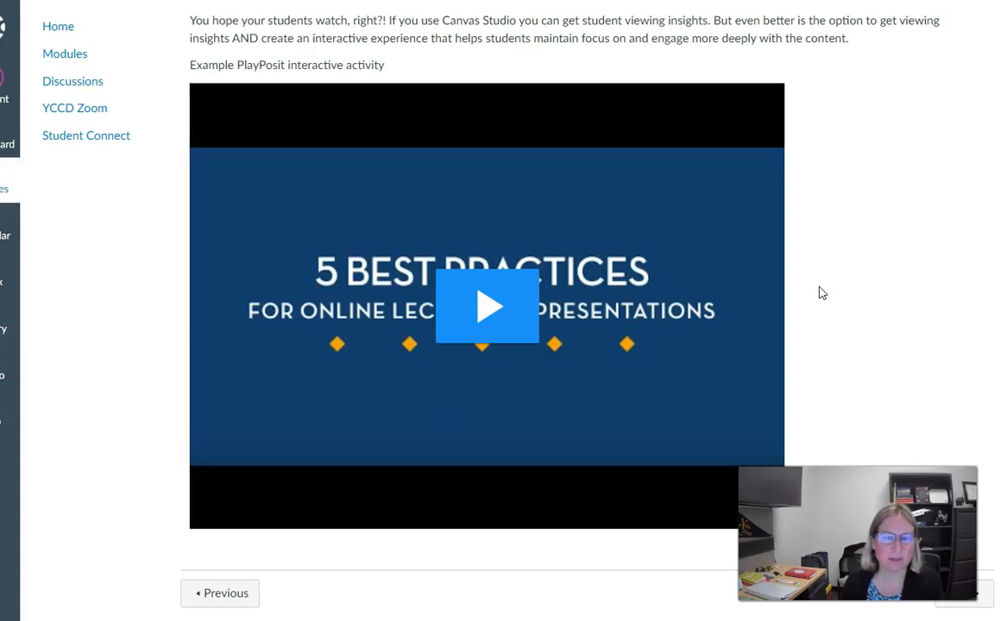
left_click(488, 307)
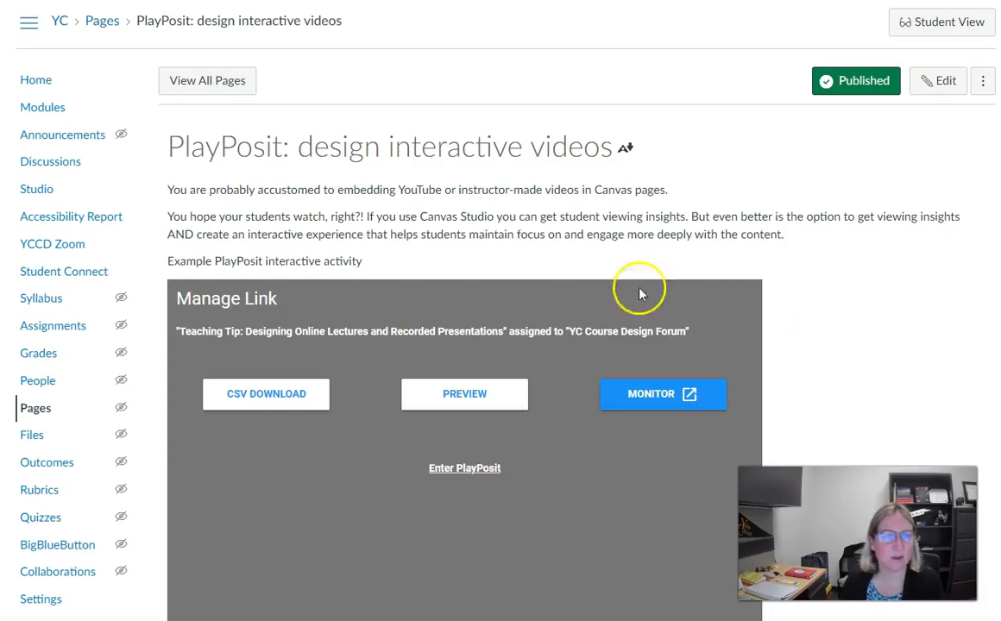
Create a new assignment with External Tool submission set to PlayPosit
left_click(41, 335)
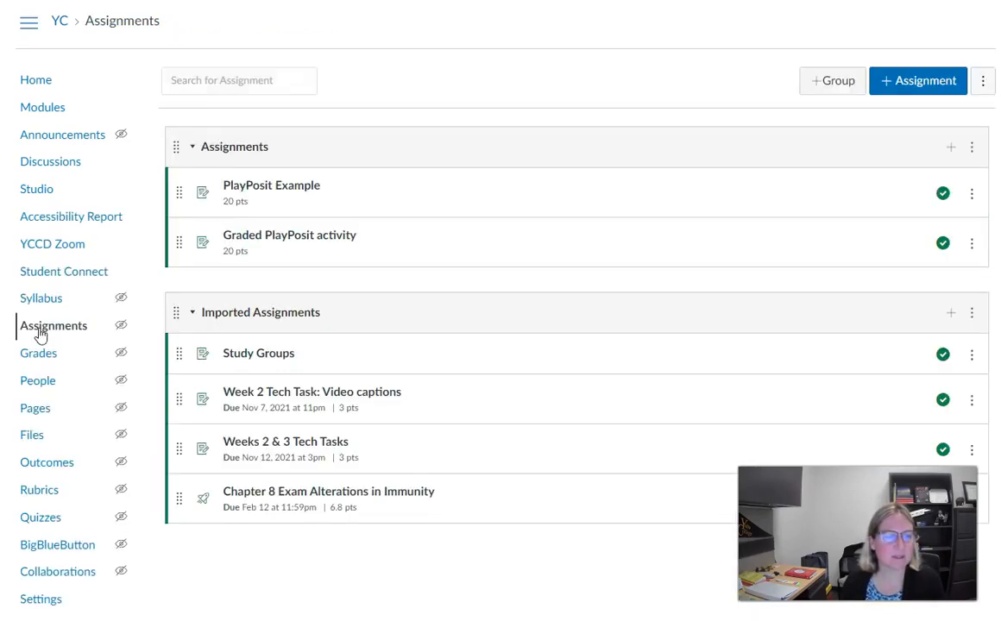
left_click(903, 84)
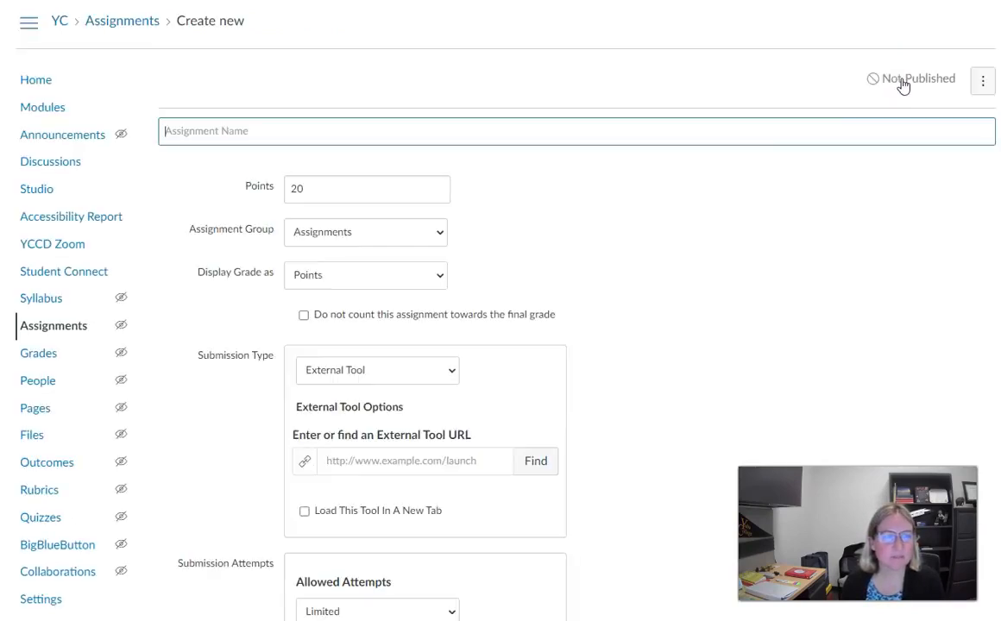
scroll(538, 275, "down", 5)
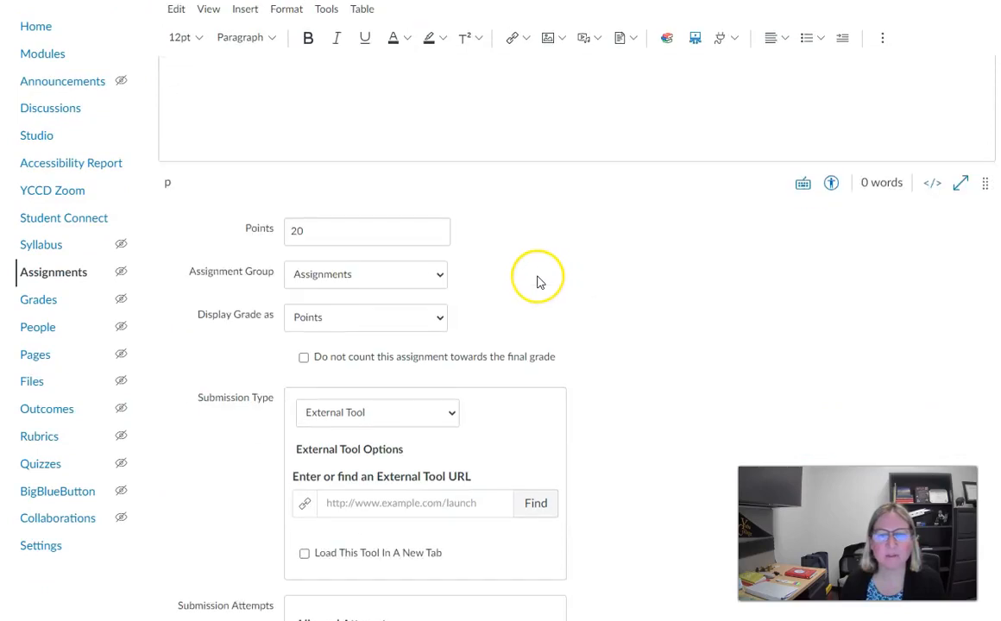
scroll(538, 283, "up", 2)
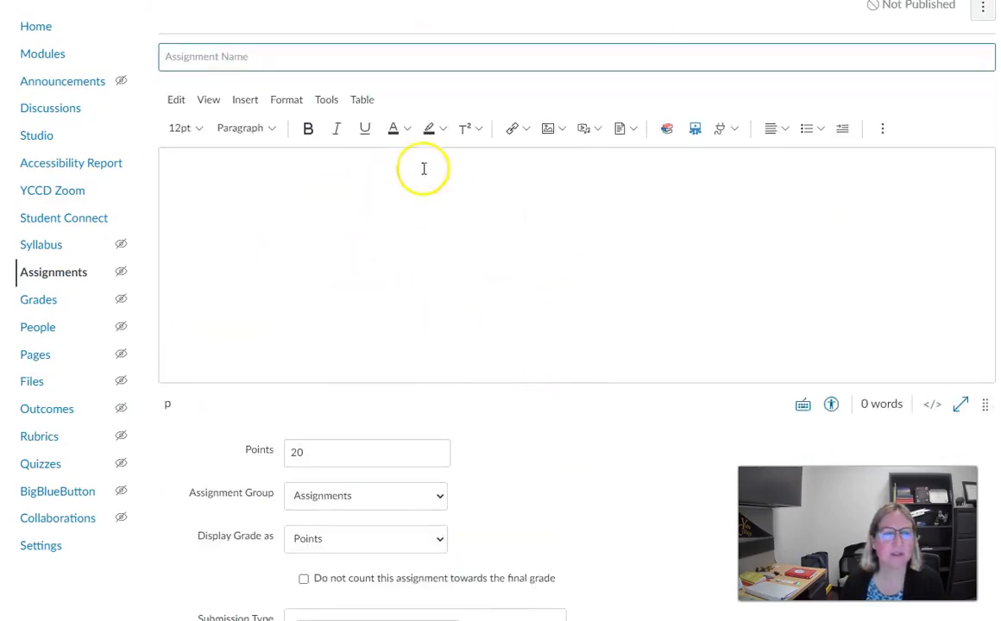
scroll(535, 350, "down", 1)
scroll(534, 351, "down", 6)
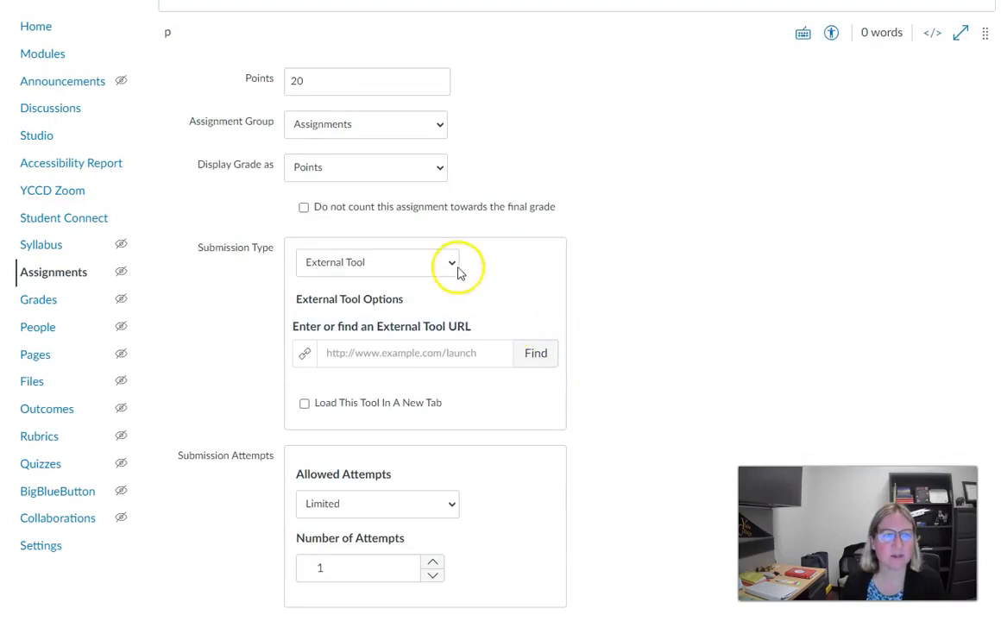
left_click(530, 355)
left_click_drag(592, 316, 598, 417)
left_click(465, 385)
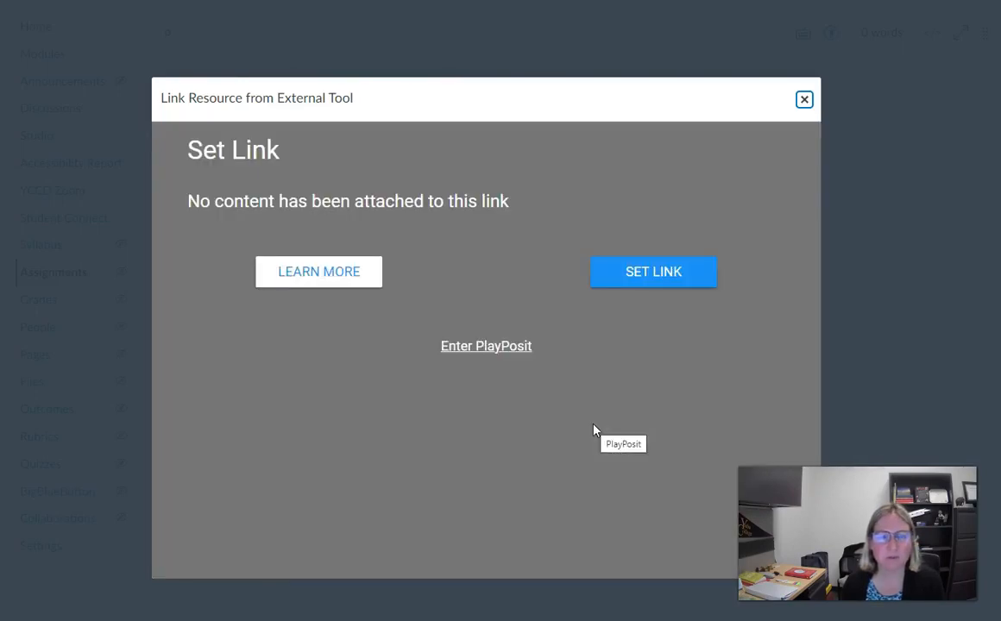
Enter PlayPosit and start a new bulb from My Bulbs
left_click(473, 348)
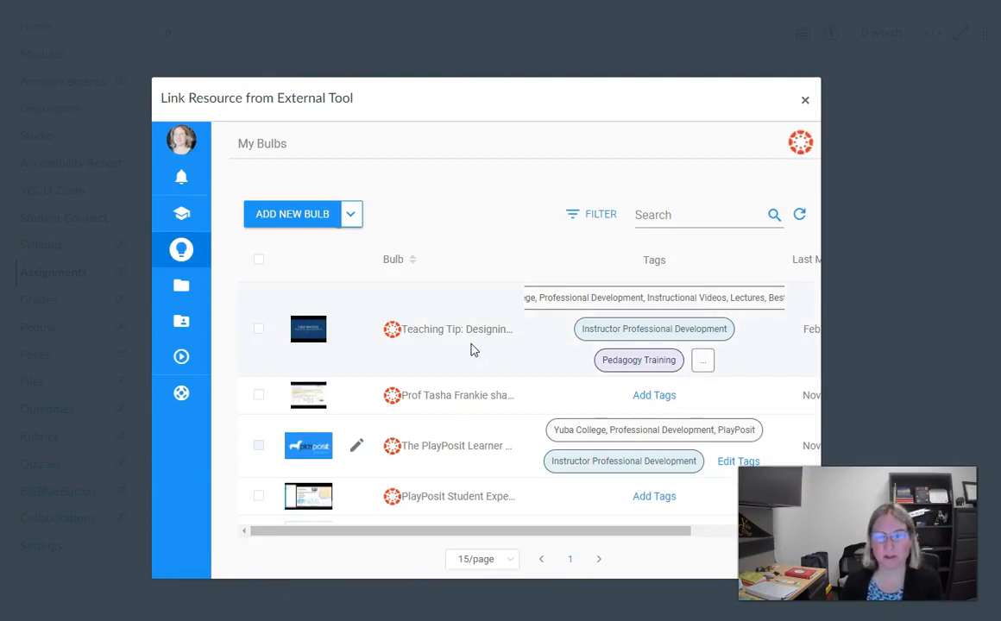
left_click(286, 221)
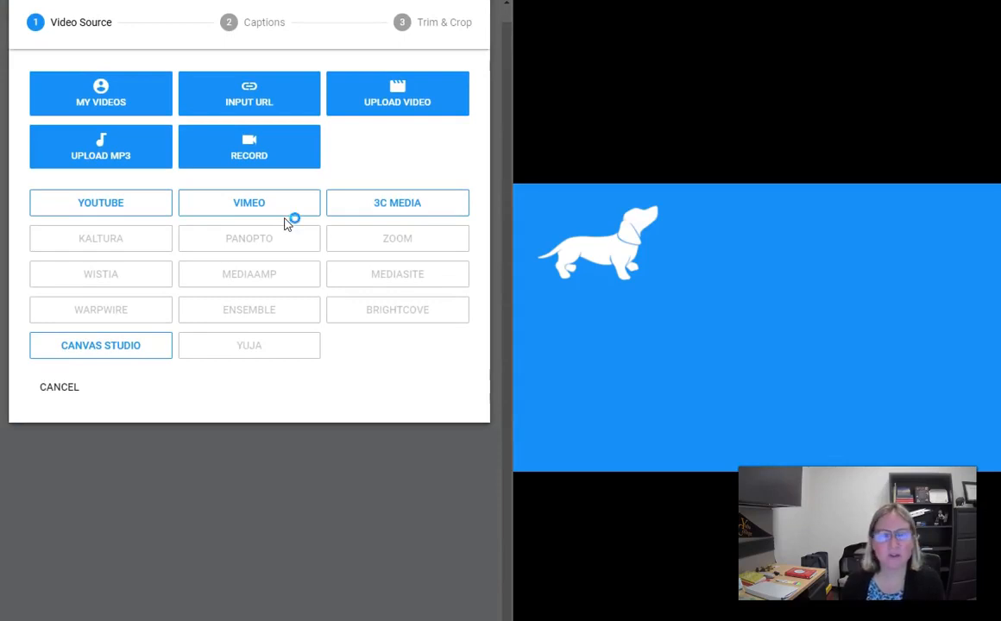
Search YouTube for ecology and add 'Ecology - Rules for Living on Earth: Crash Course Biology #40' to the bulb
left_click(265, 214)
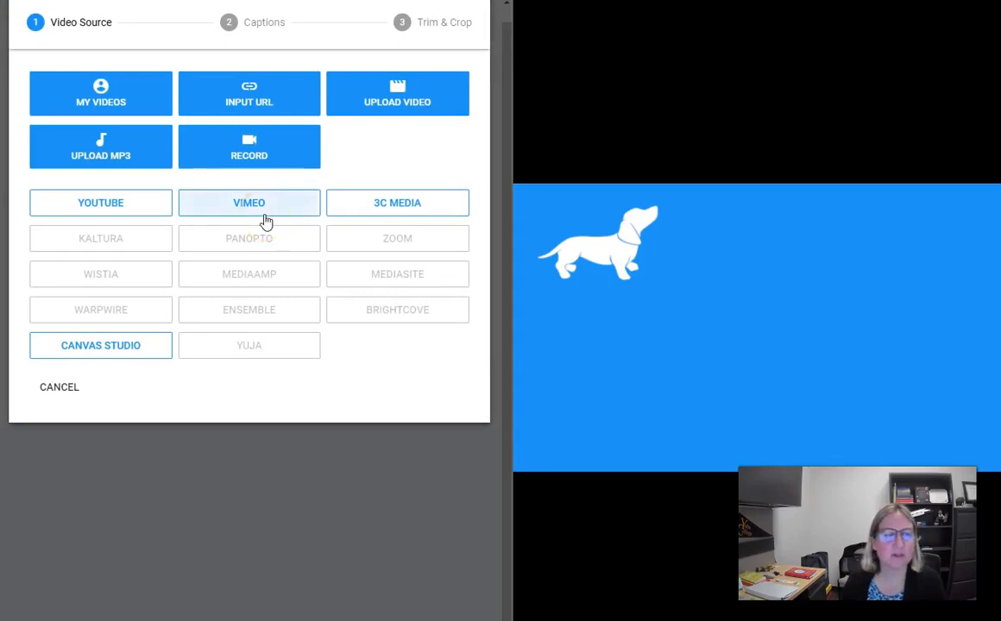
left_click(121, 207)
left_click(127, 212)
left_click(141, 346)
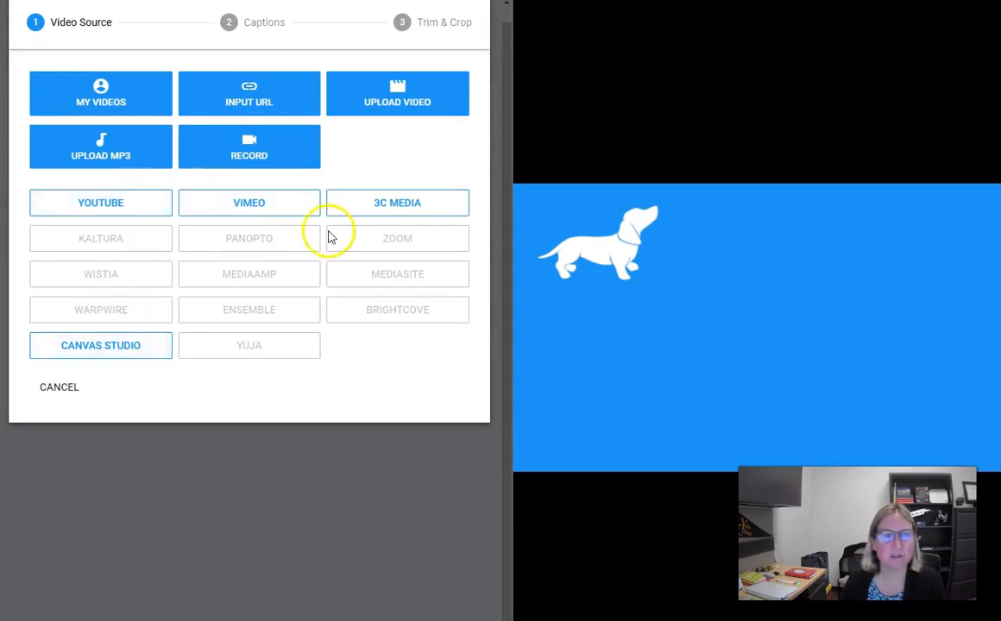
left_click(90, 205)
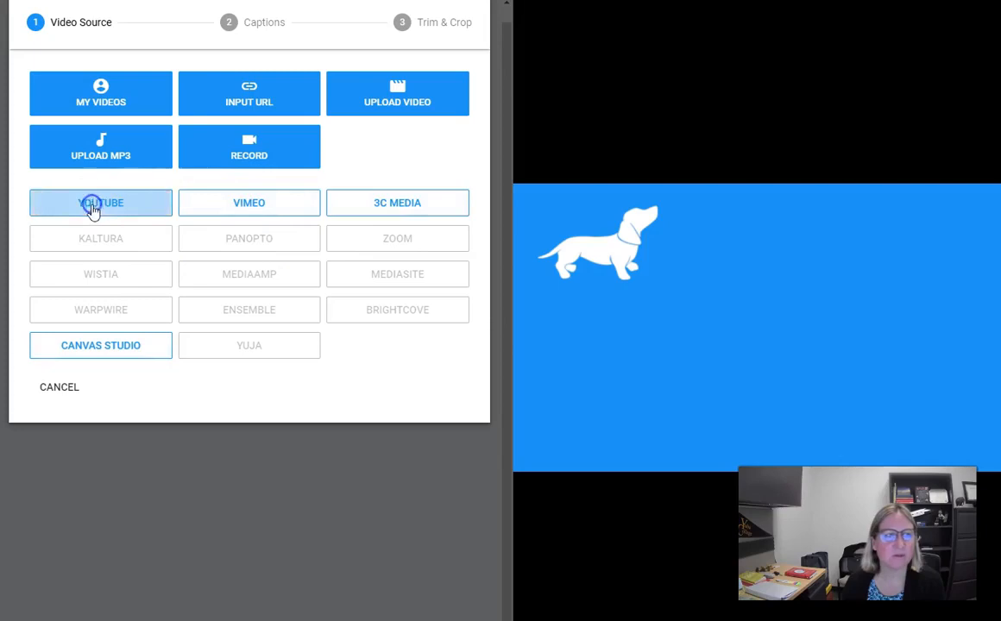
left_click(328, 103)
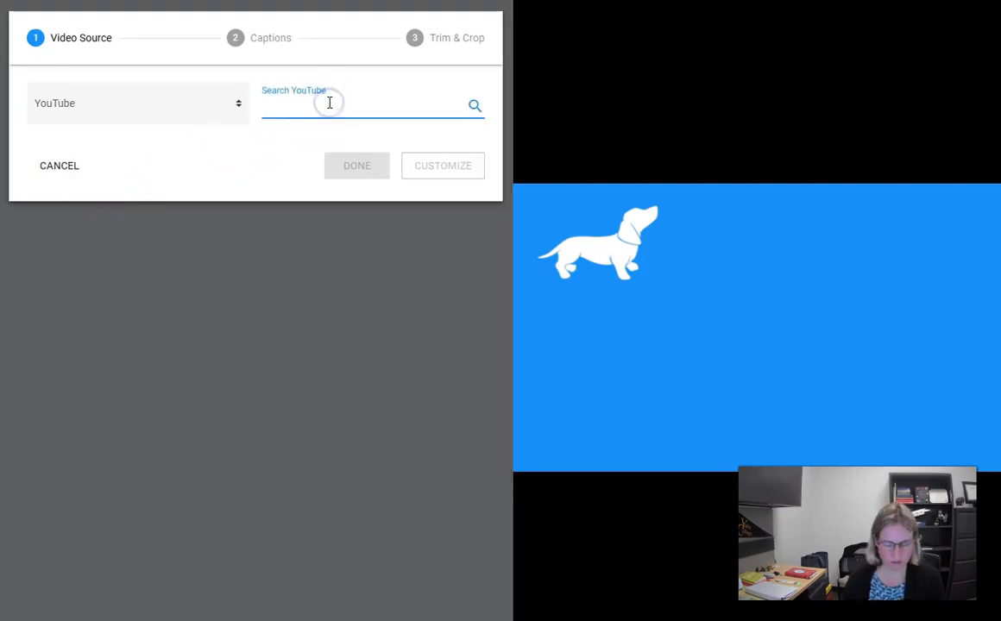
type("ecology")
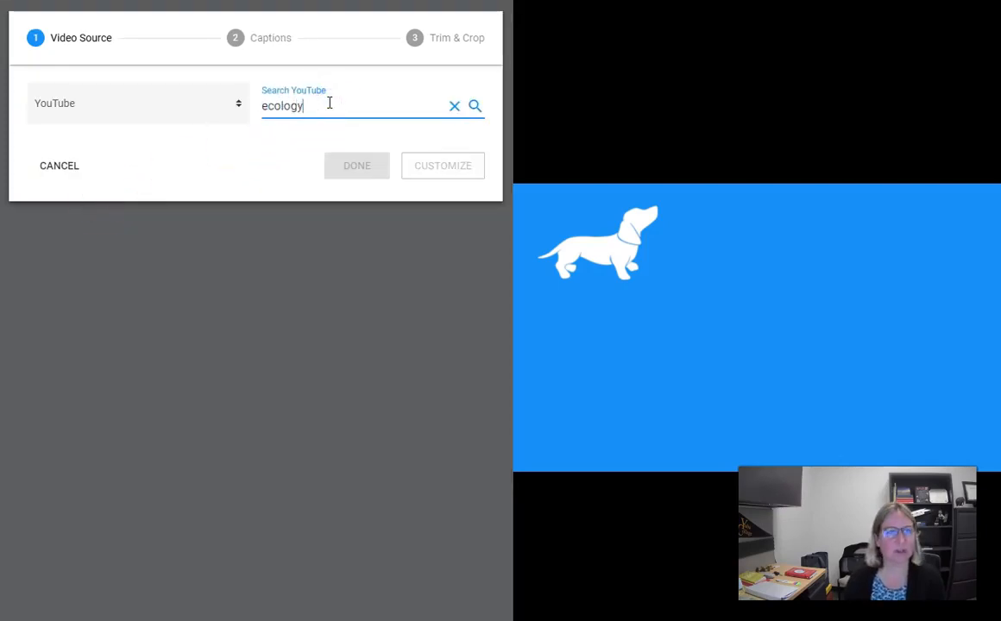
key("Return")
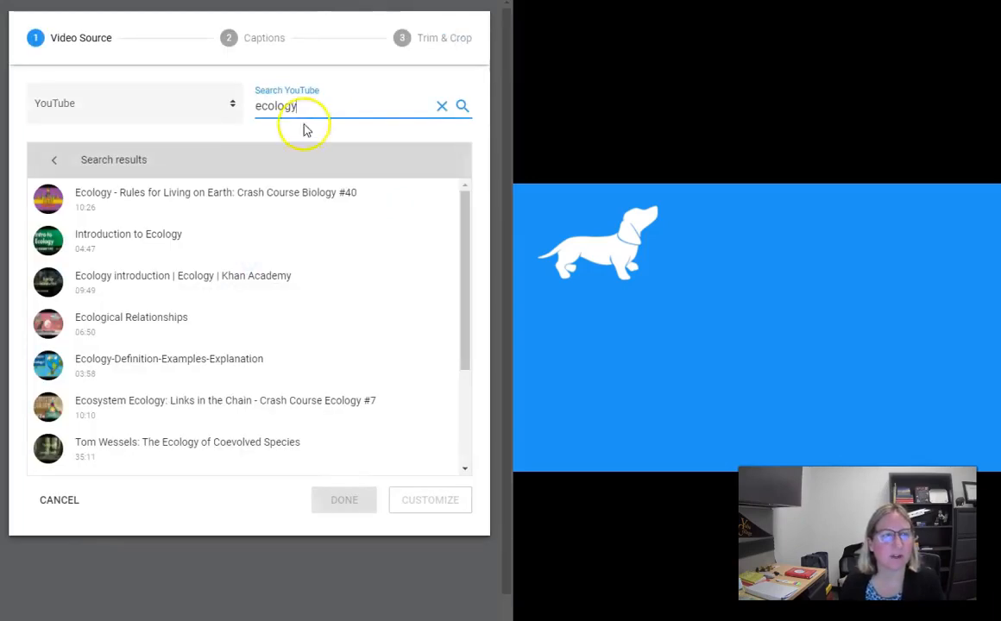
left_click(251, 195)
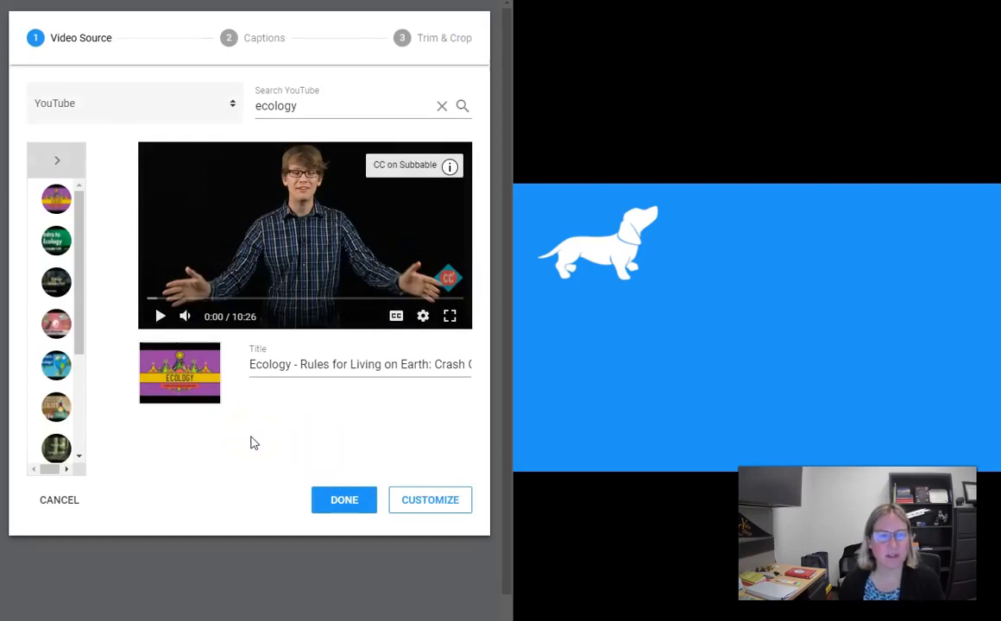
left_click(341, 506)
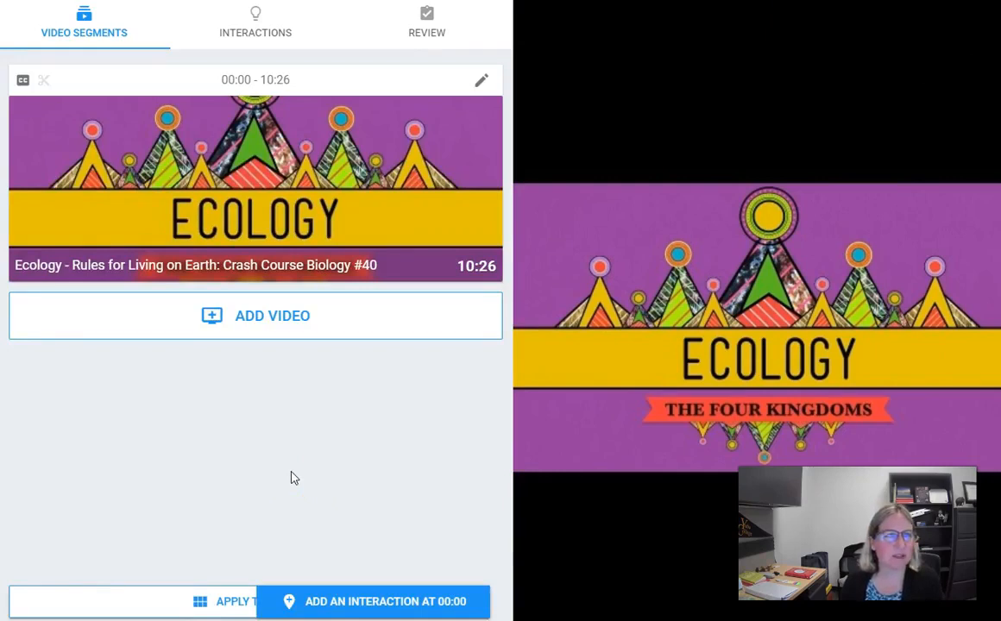
Find the Pre/Post Assessment template in the Interactions gallery and apply it
left_click(253, 32)
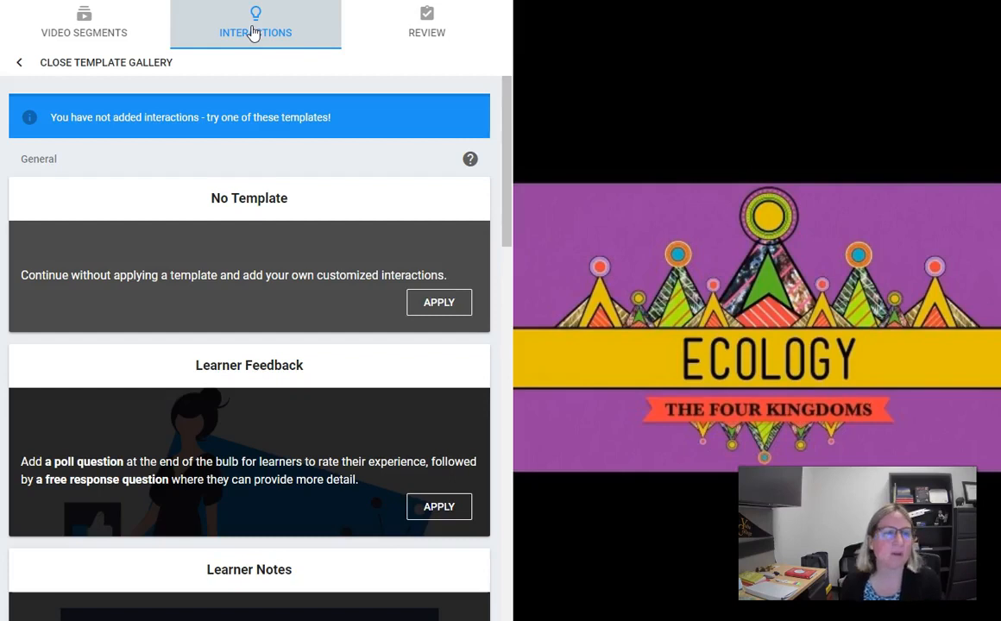
left_click(273, 183)
scroll(276, 227, "down", 2)
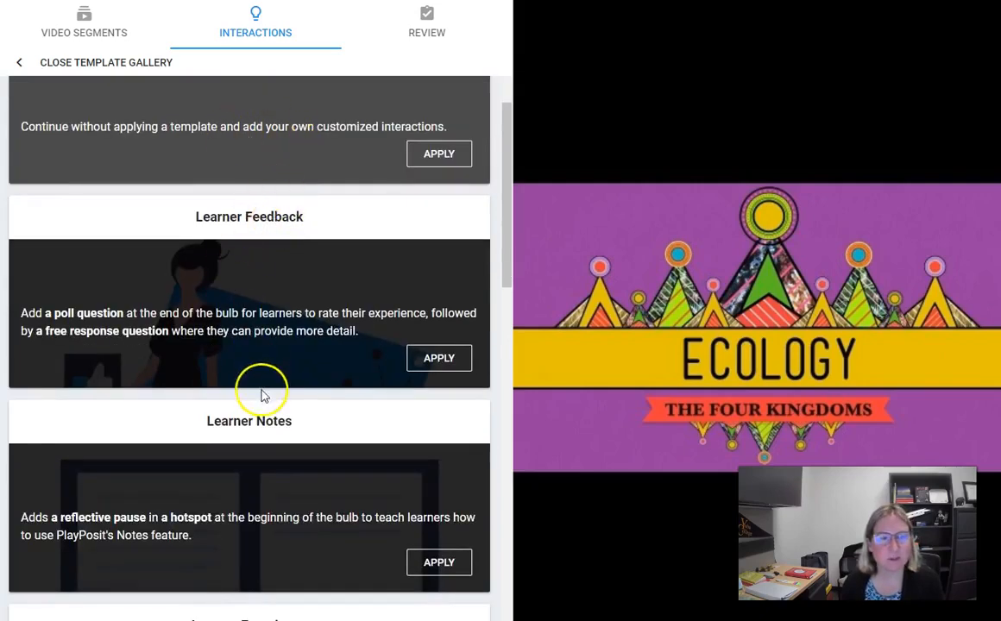
scroll(263, 396, "down", 5)
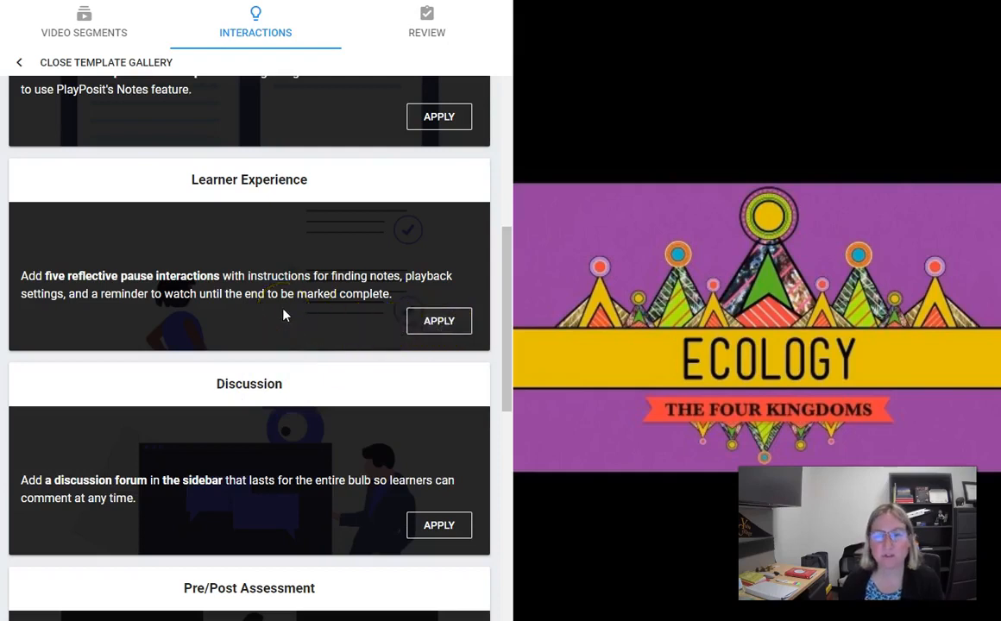
left_click(252, 418)
scroll(254, 432, "down", 3)
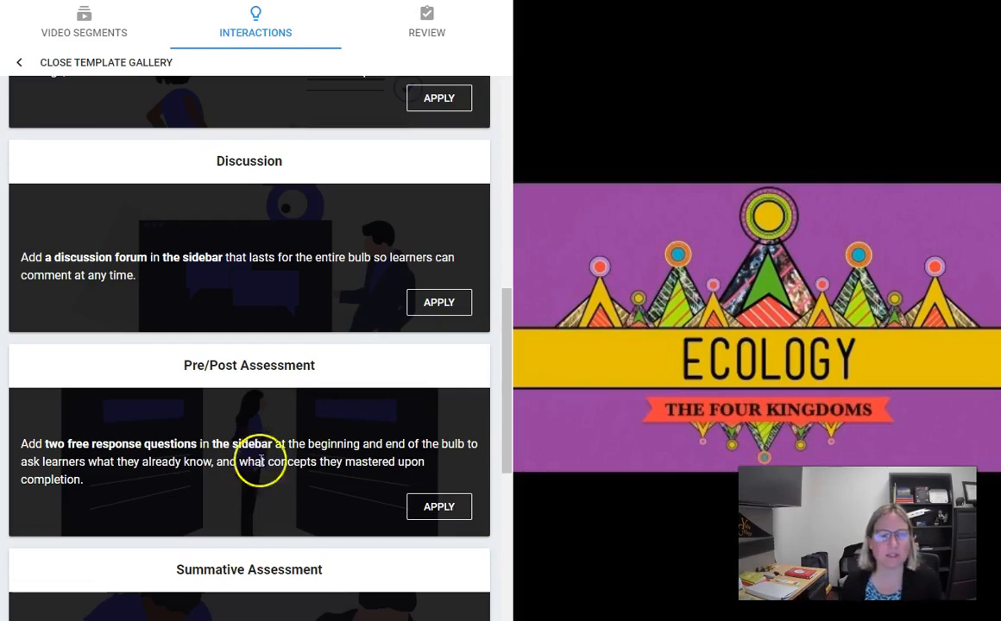
left_click(432, 511)
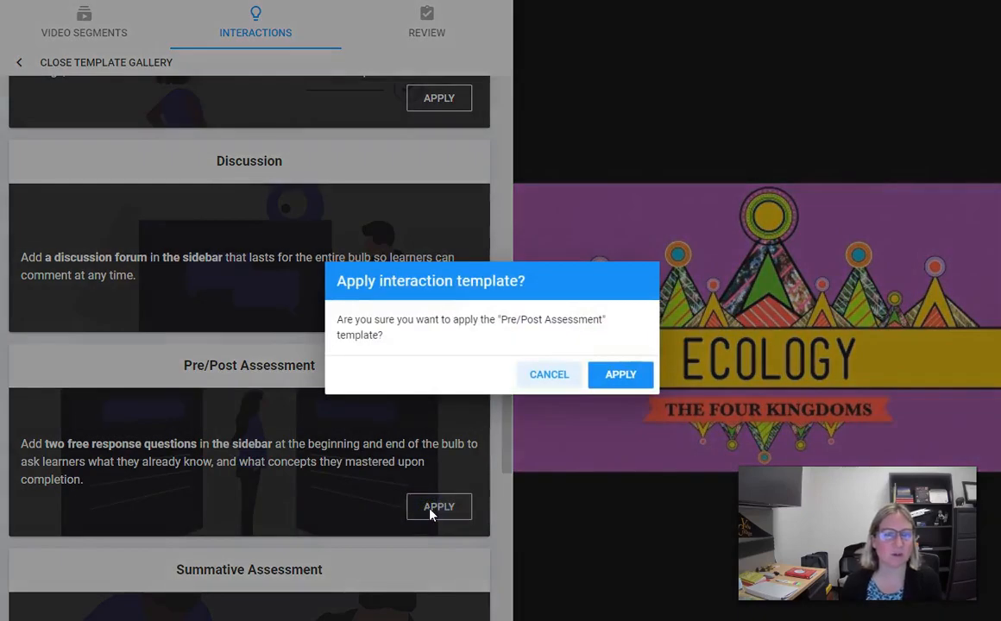
Confirm the Pre/Post template, adding free-response prompts at 00:00 and 10:25, then go to Review
left_click(628, 375)
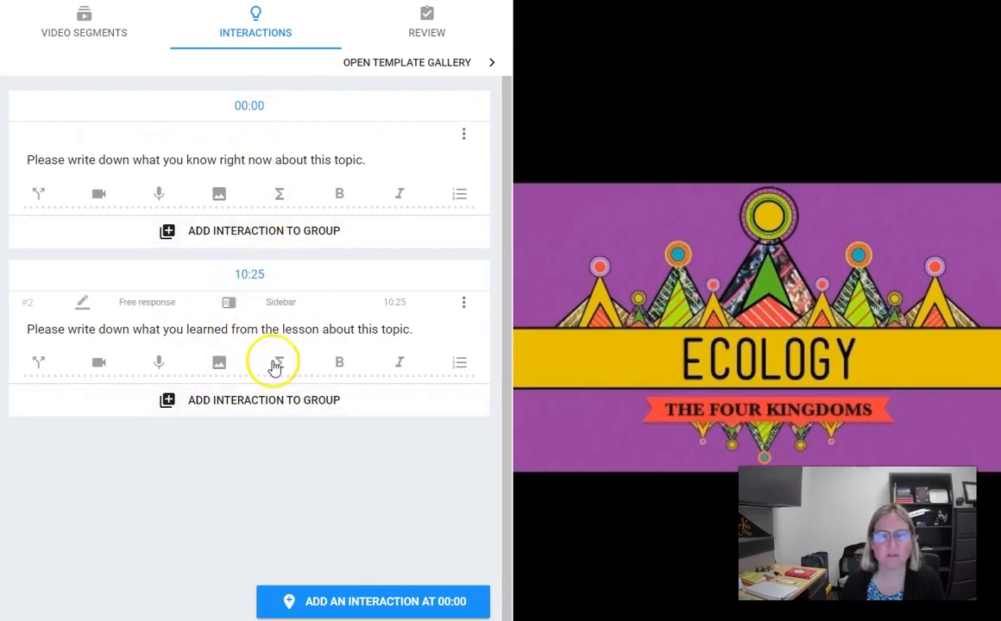
left_click(424, 30)
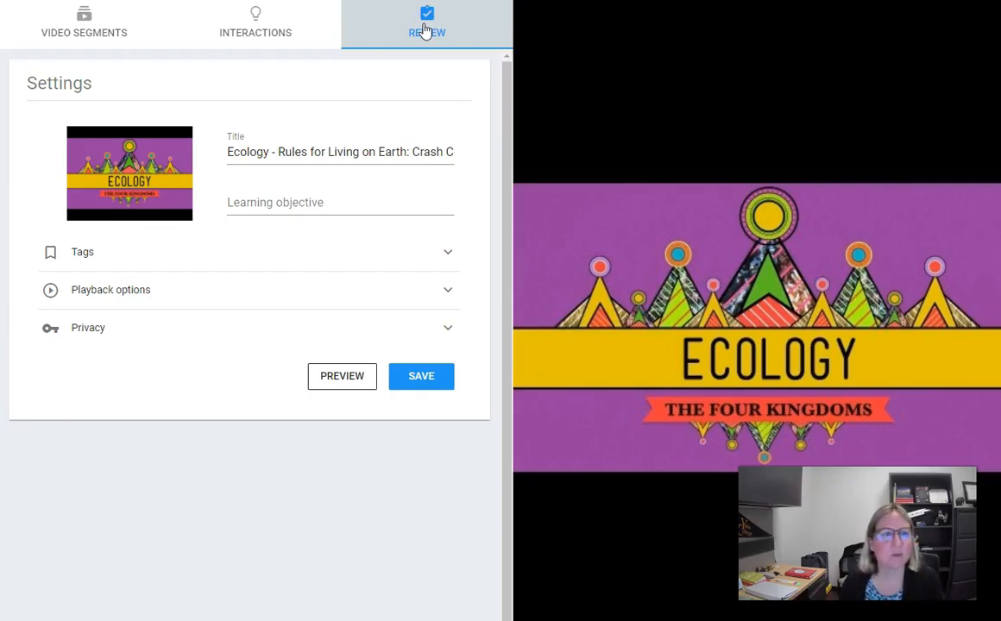
Check the bulb's Playback options and save the ecology bulb
left_click(263, 41)
left_click(416, 39)
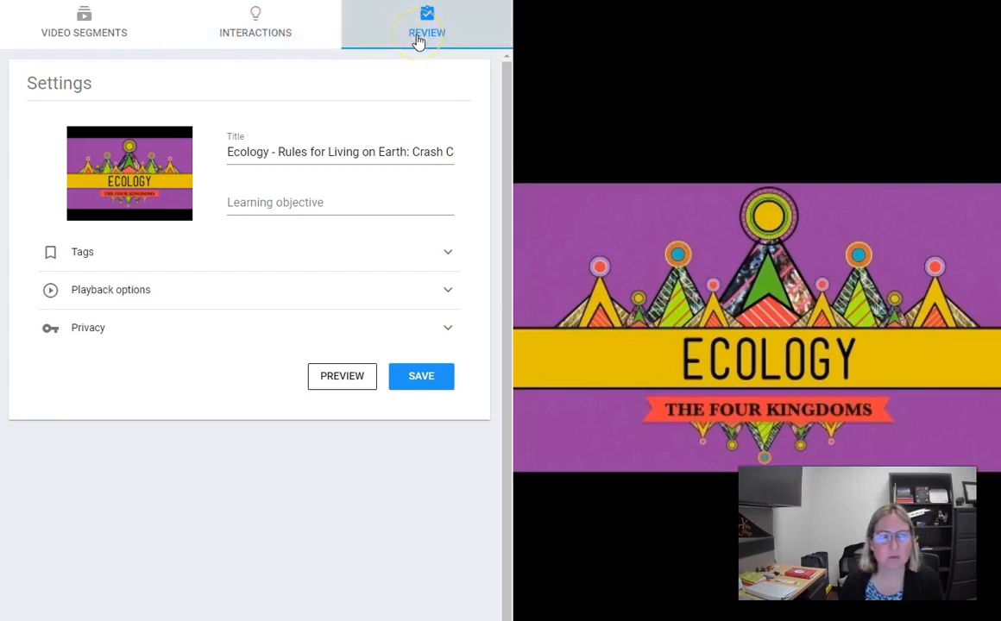
left_click(140, 291)
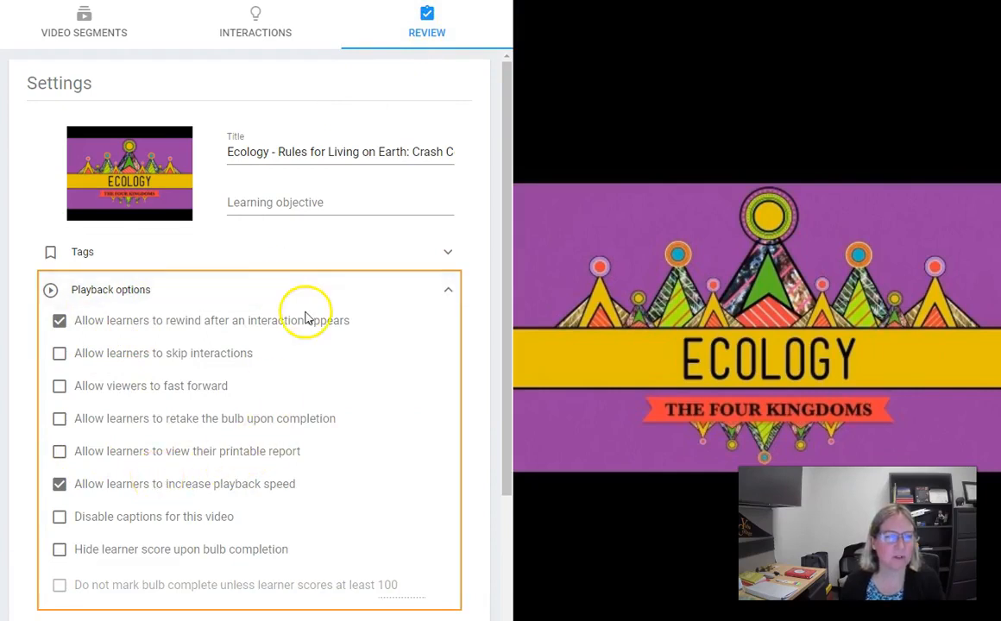
left_click(447, 294)
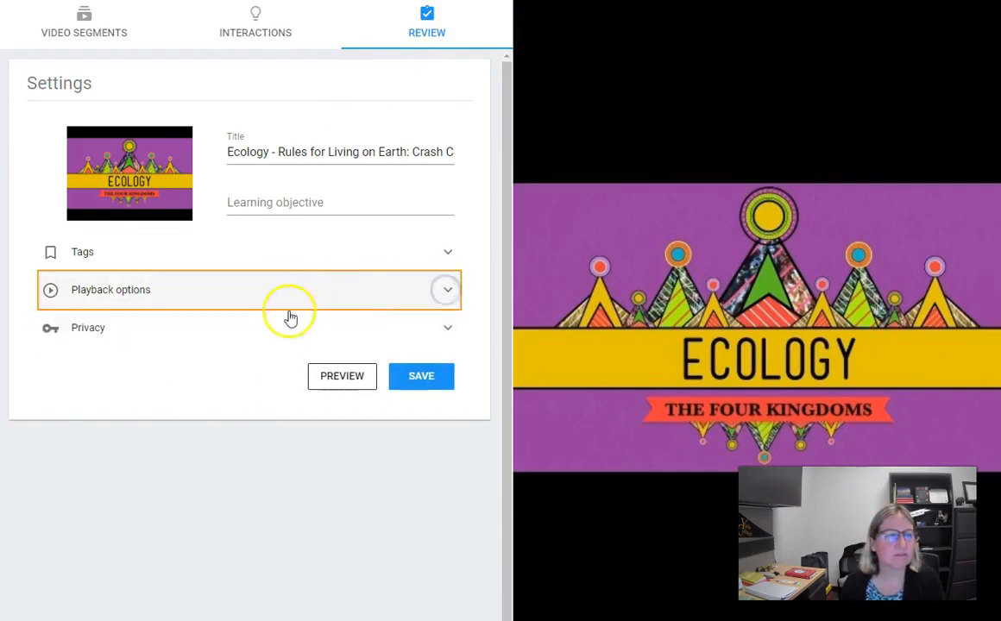
left_click(421, 378)
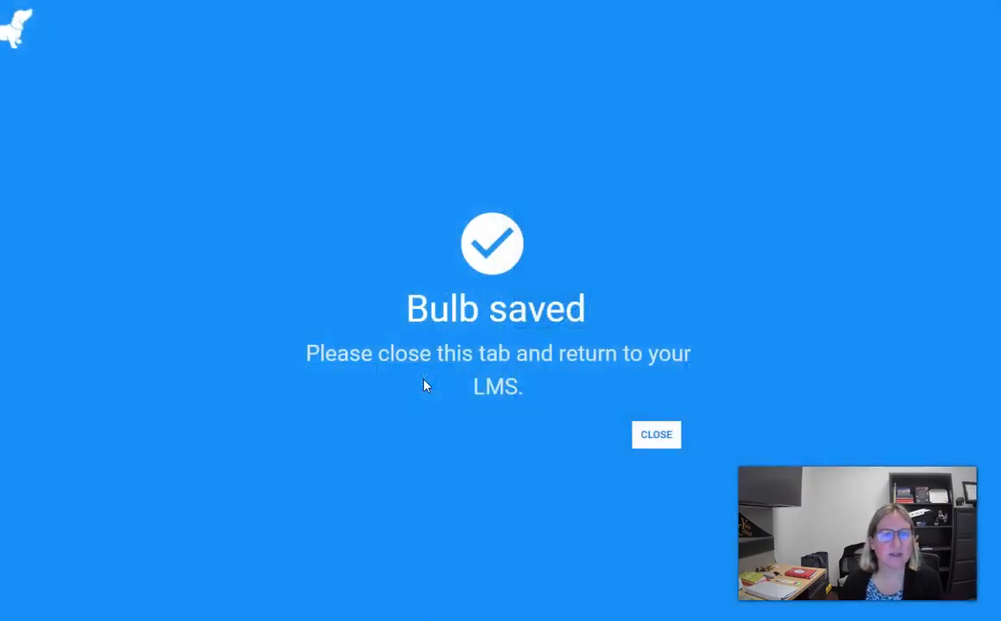
Return to Canvas and link the Ecology bulb to the assignment as self-paced
left_click(656, 435)
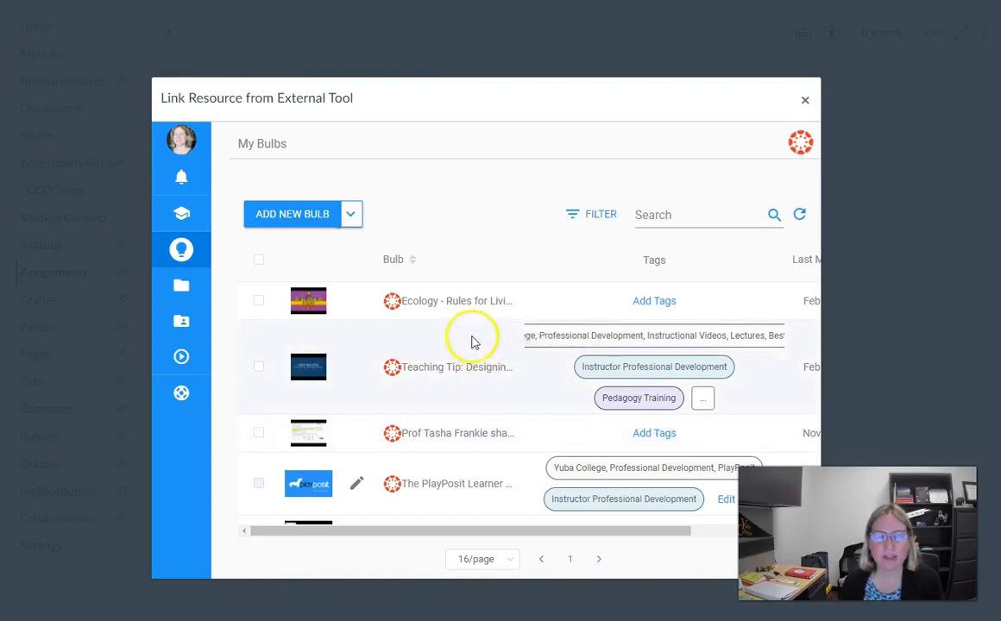
left_click(393, 307)
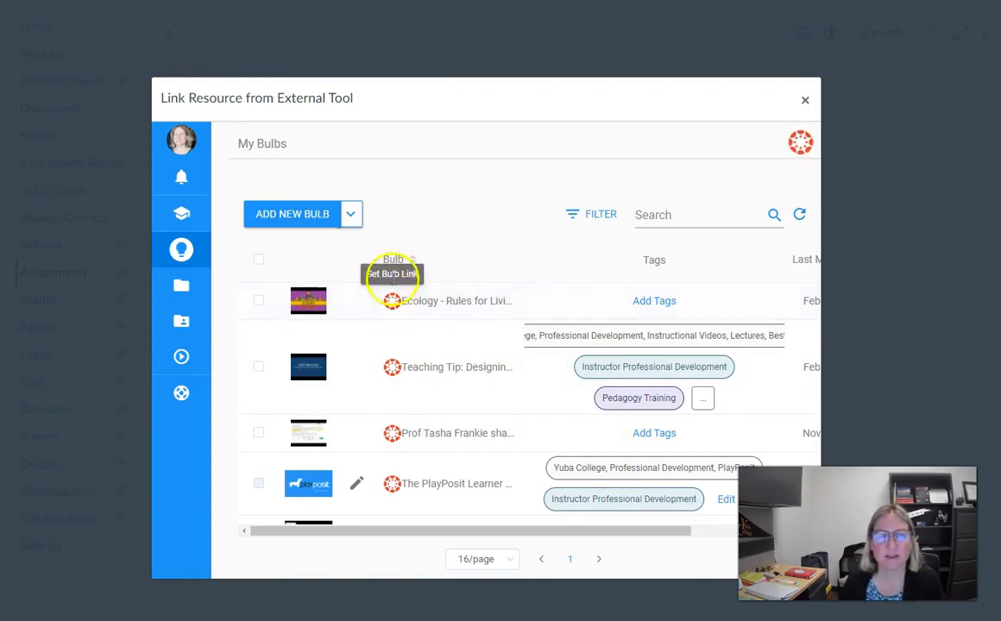
left_click(393, 308)
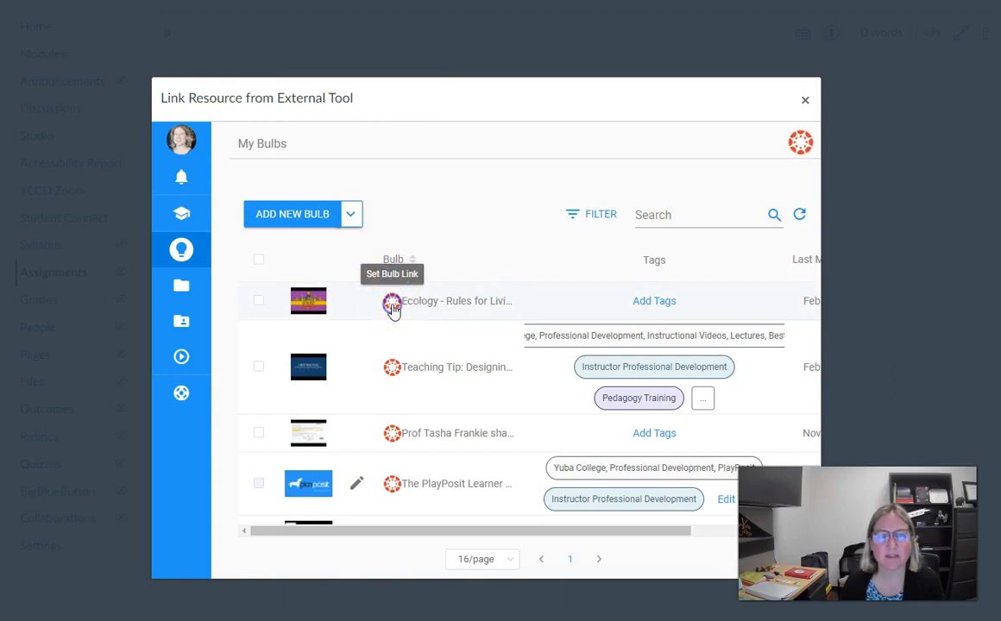
left_click(395, 309)
left_click(733, 411)
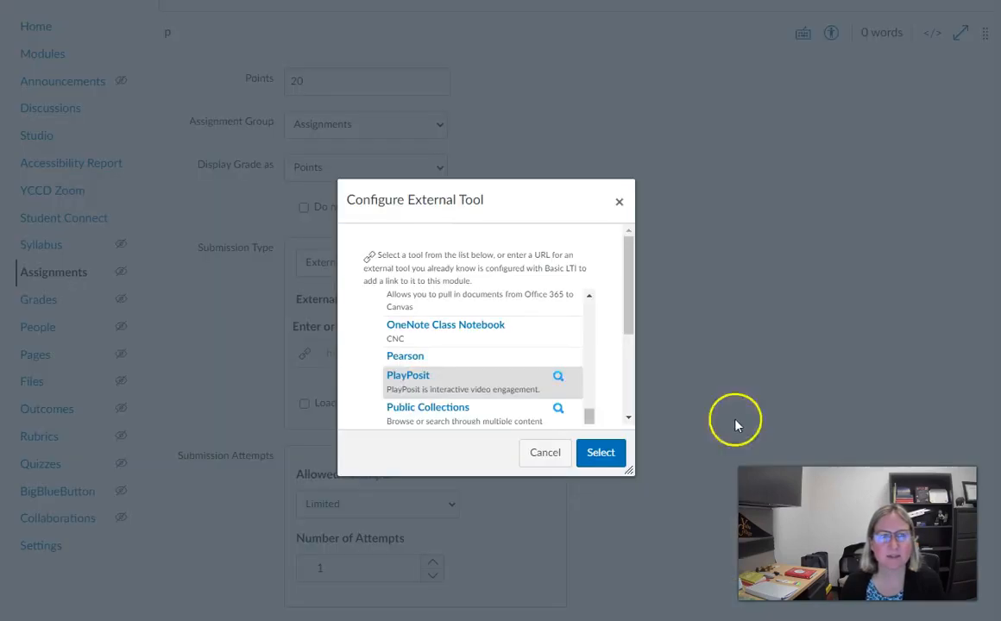
Accept PlayPosit as the external tool so its launch URL fills the assignment field
left_click(593, 457)
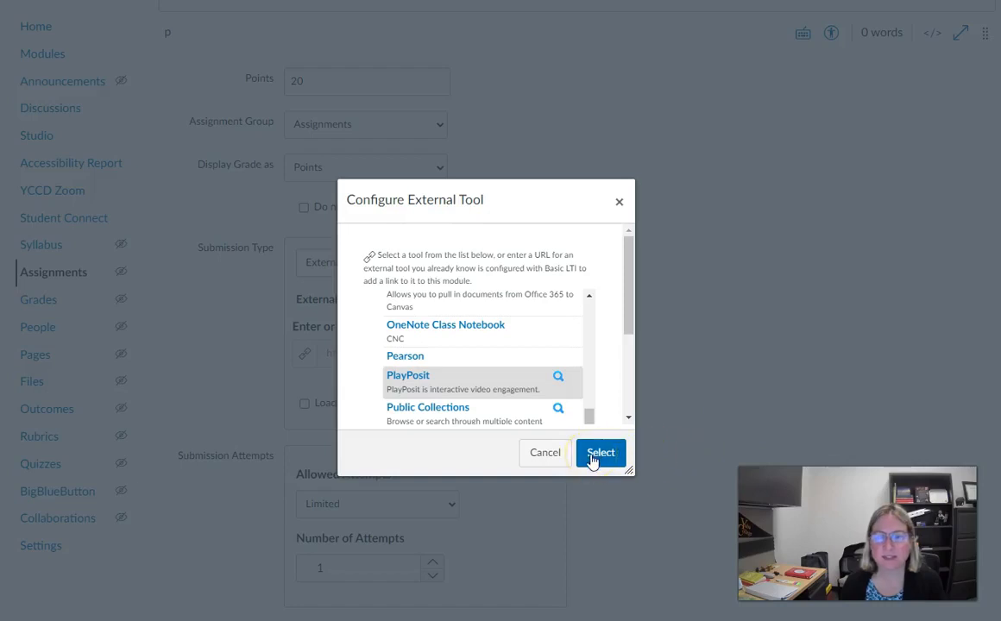
left_click(592, 457)
left_click(664, 335)
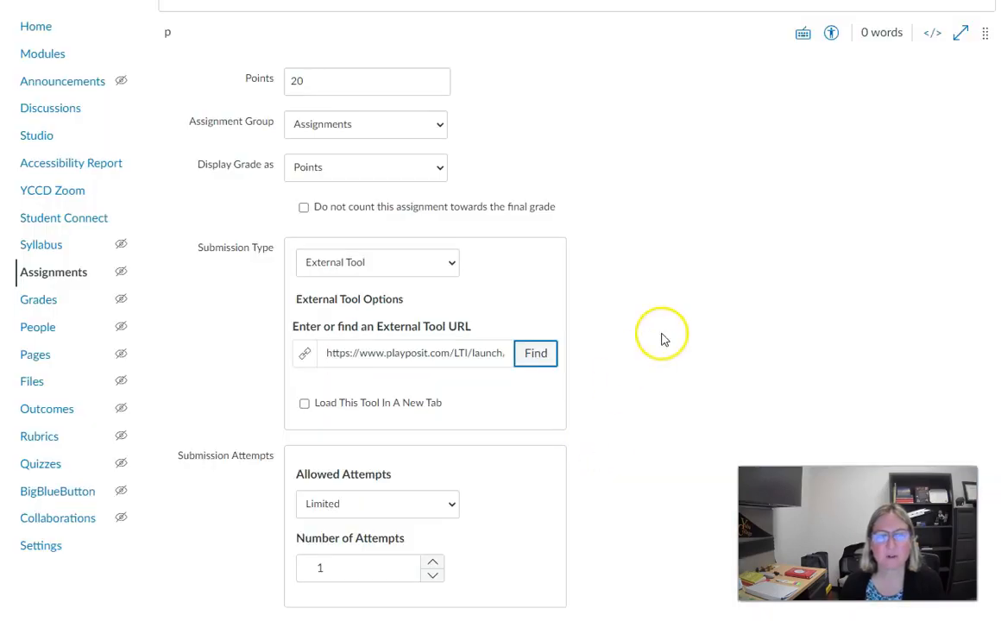
Give the assignment the description 'EXAMPLE' and the name 'Example Playposit', then save it
scroll(568, 172, "up", 5)
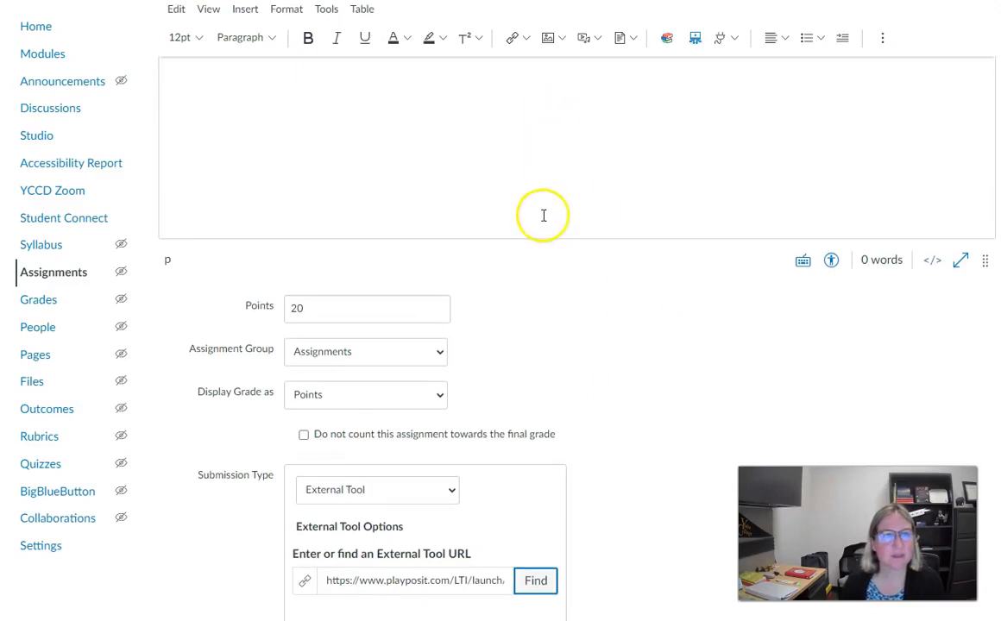
left_click(523, 257)
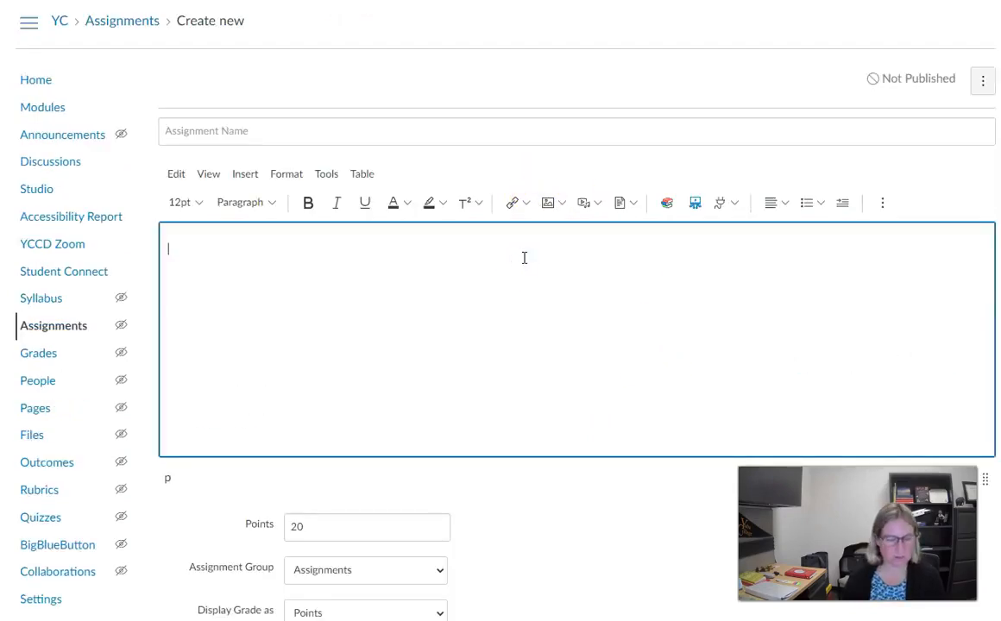
type("EXAMPLE")
left_click(555, 140)
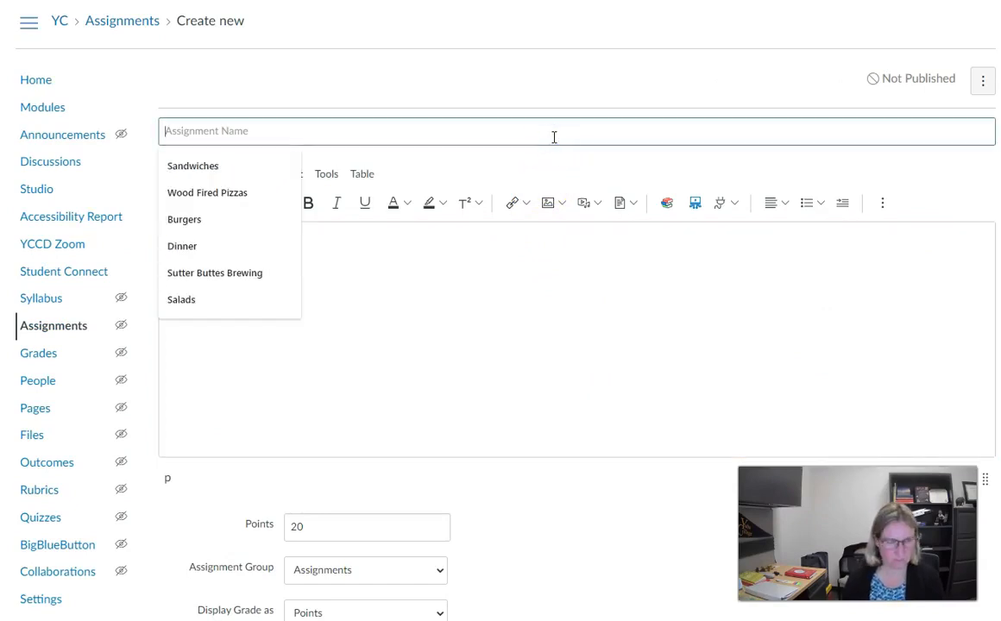
type("exampl")
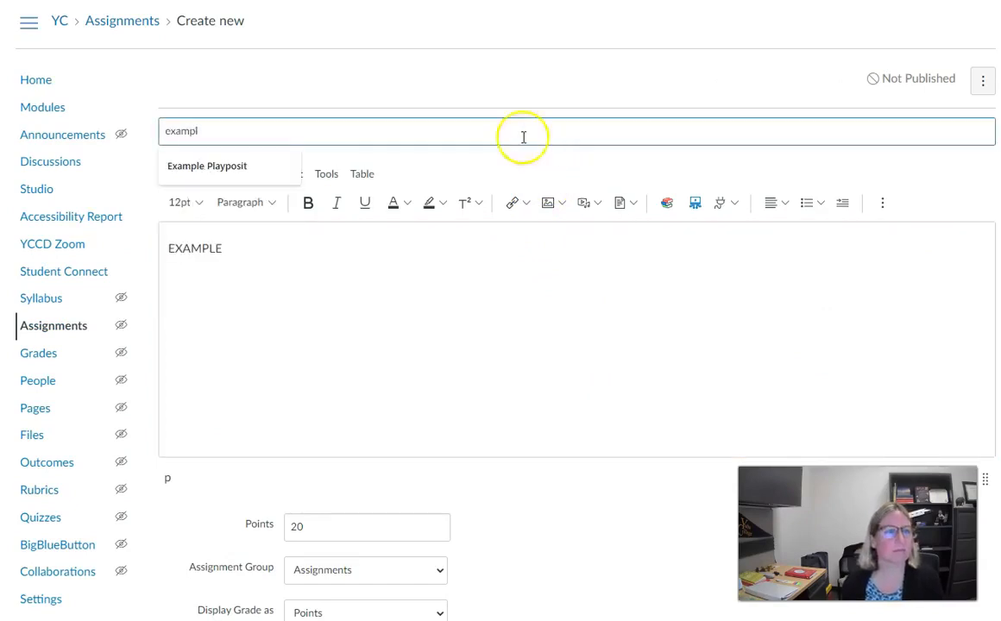
left_click(242, 163)
scroll(561, 244, "down", 2)
scroll(561, 244, "down", 6)
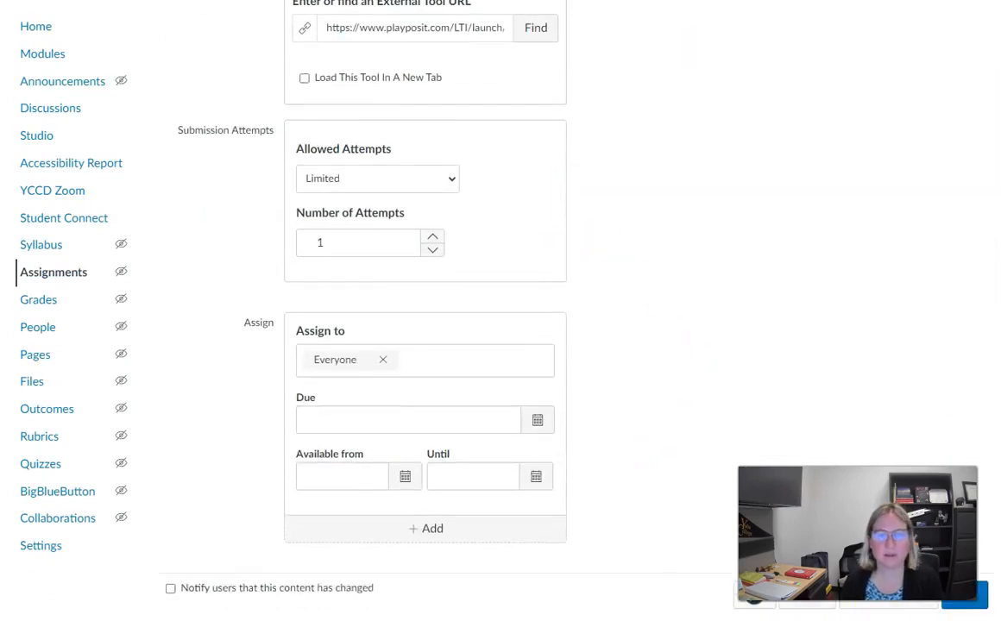
left_click(968, 600)
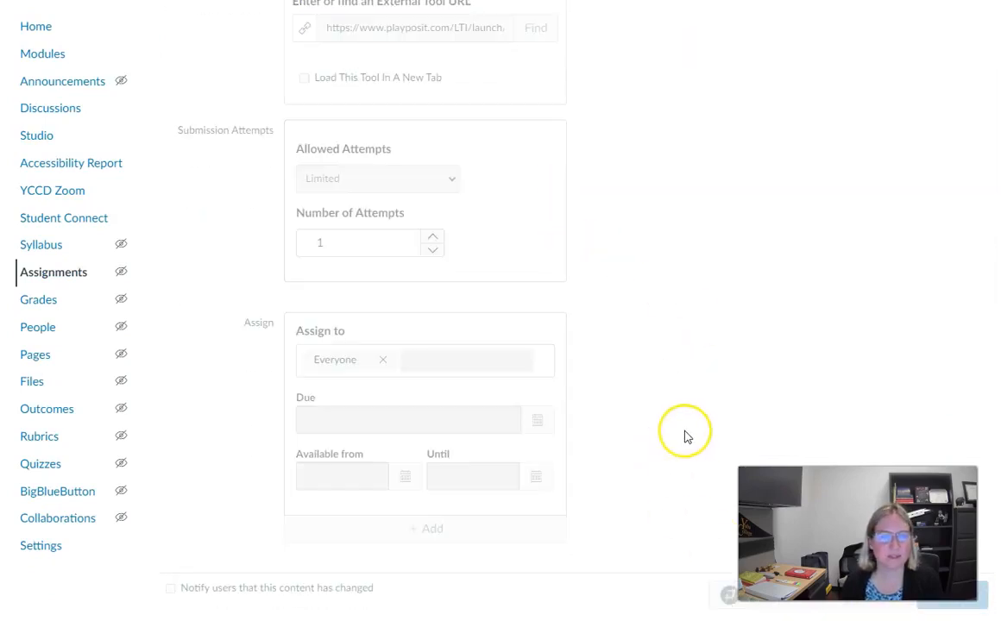